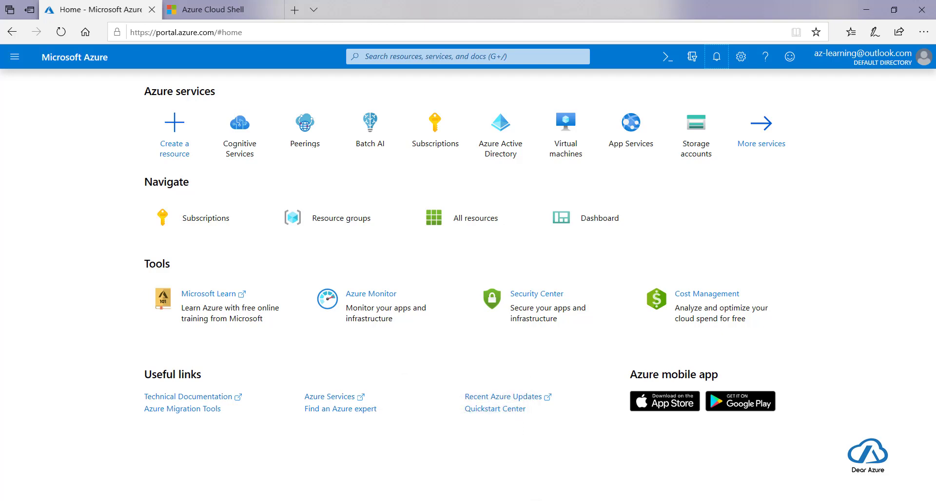
- Switch to Microsoft Teams and start adding a Website tab to the Azure channel of the Dear Azure team
key("alt+Tab")
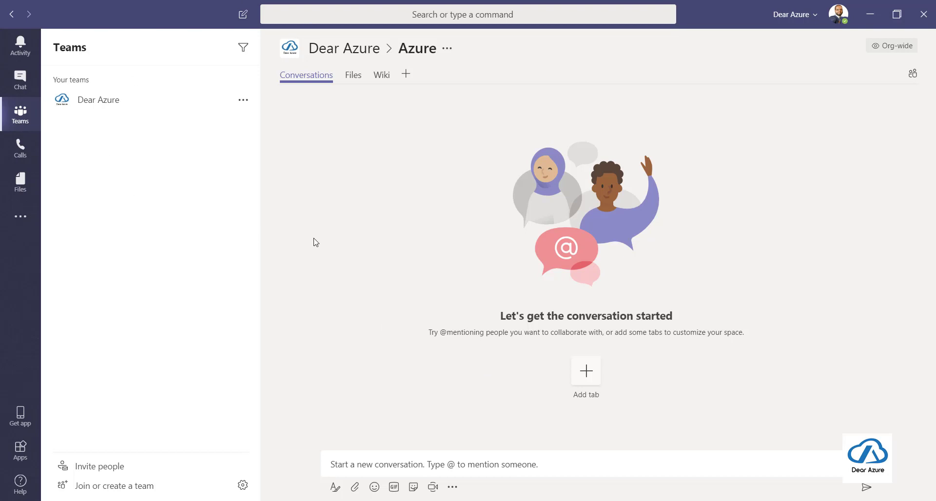
left_click(127, 100)
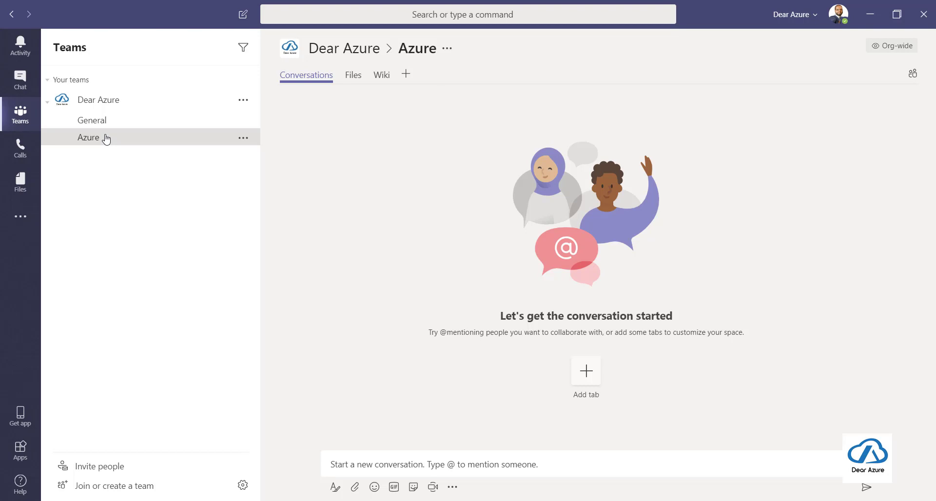
left_click(412, 84)
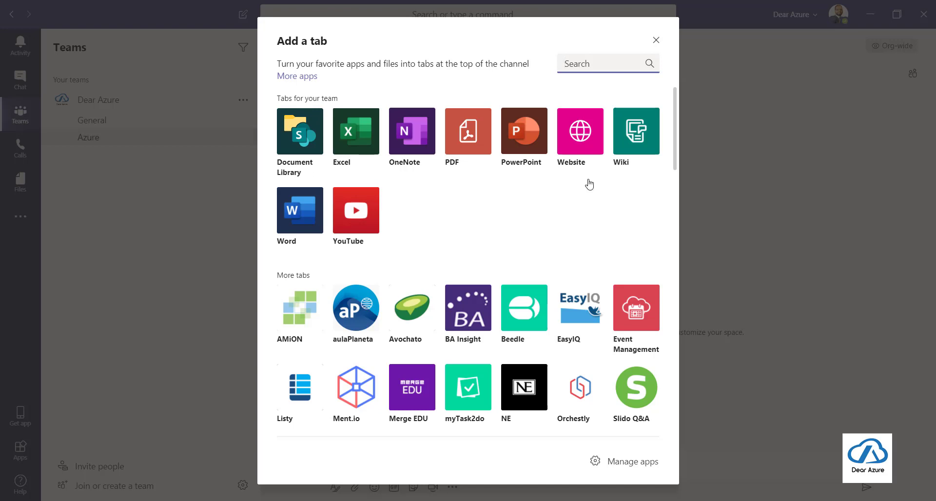
left_click(580, 131)
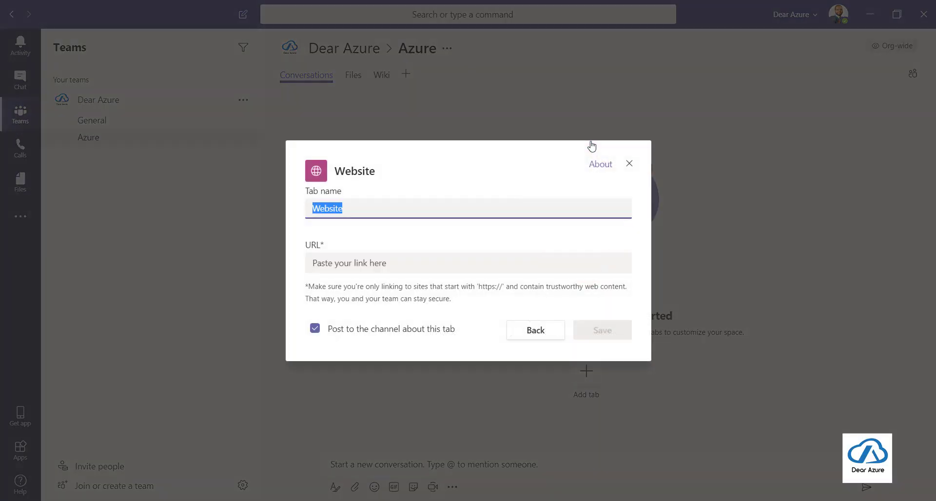
type("Azure Porta")
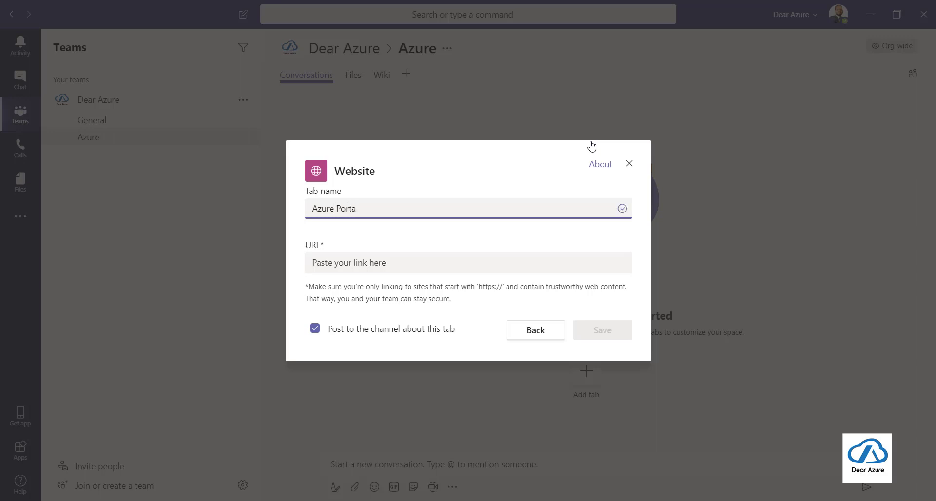
type("l")
left_click(375, 265)
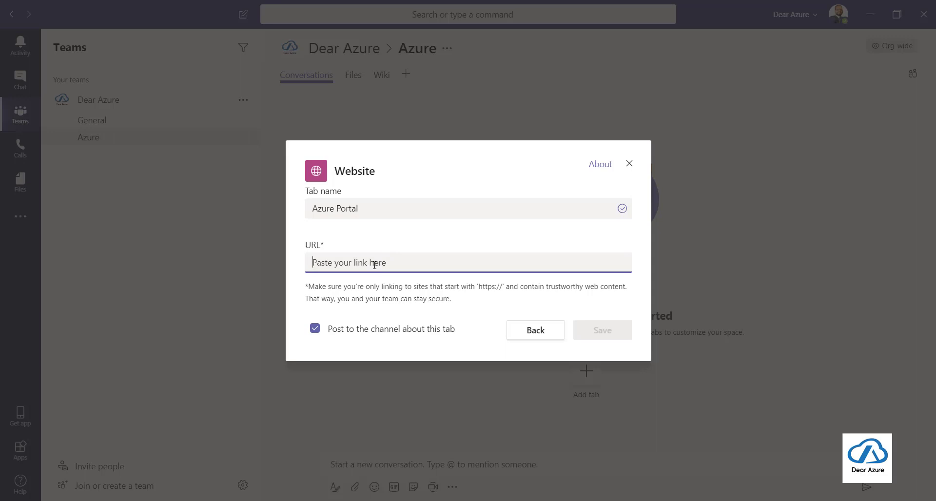
type("htpp")
key("BackSpace")
key("BackSpace")
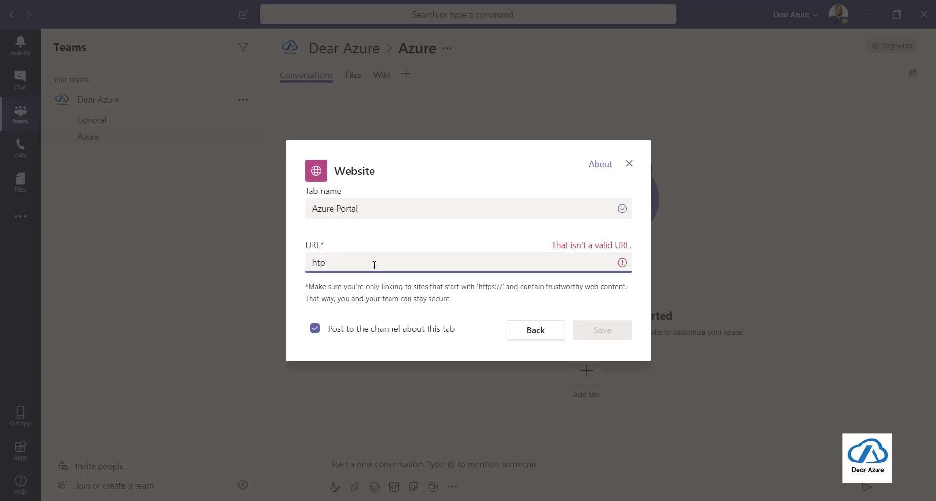
type("tps://portal.azure.com")
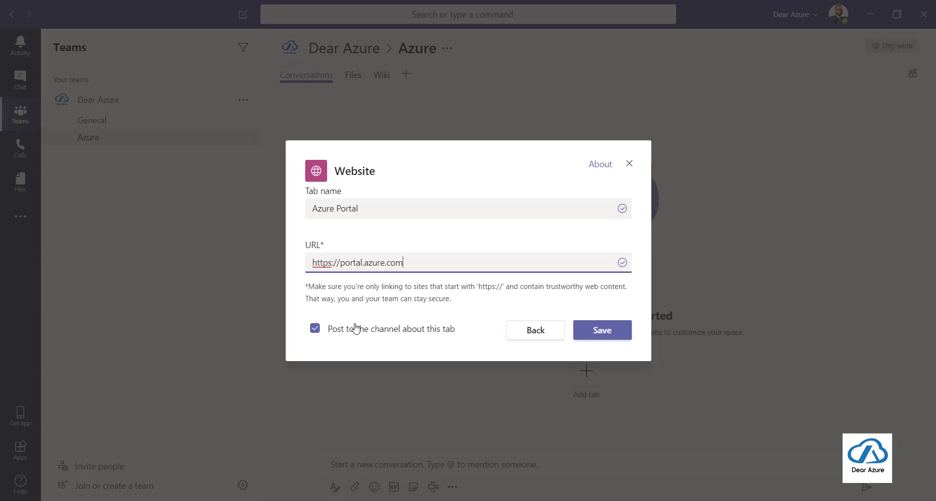
left_click(356, 328)
left_click(356, 328)
left_click(618, 330)
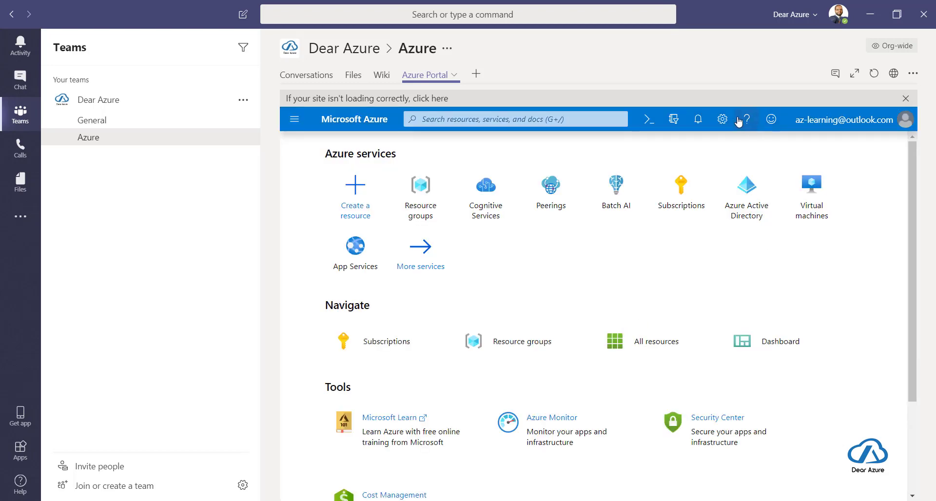
- Explore the embedded portal's new resource page, resource groups list and resource group creation form
left_click(700, 121)
left_click(700, 122)
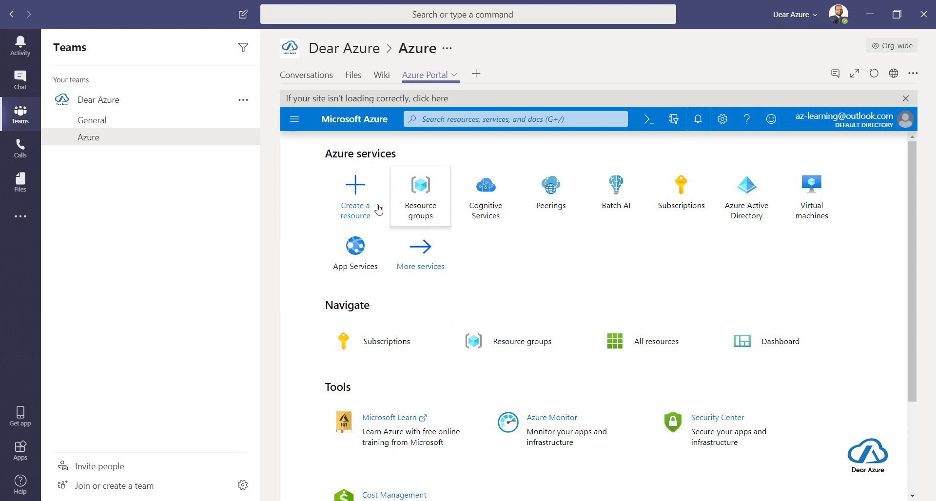
left_click(357, 200)
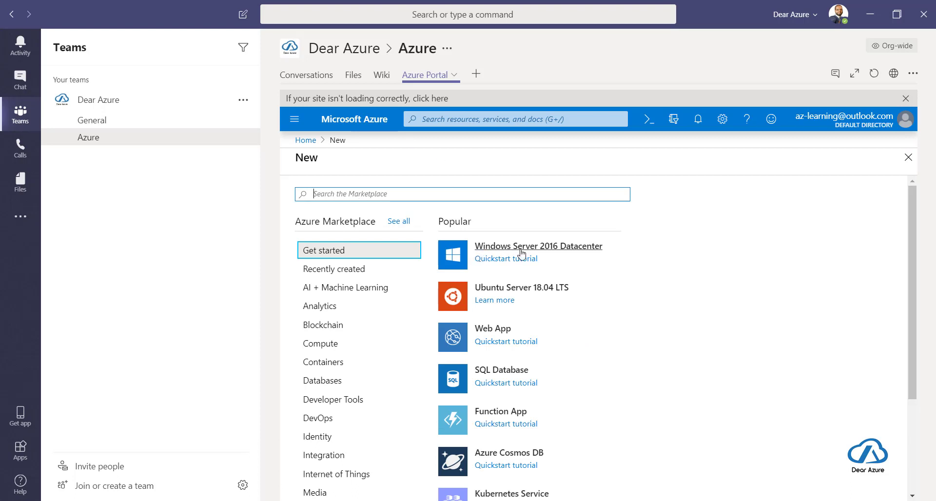
left_click(306, 140)
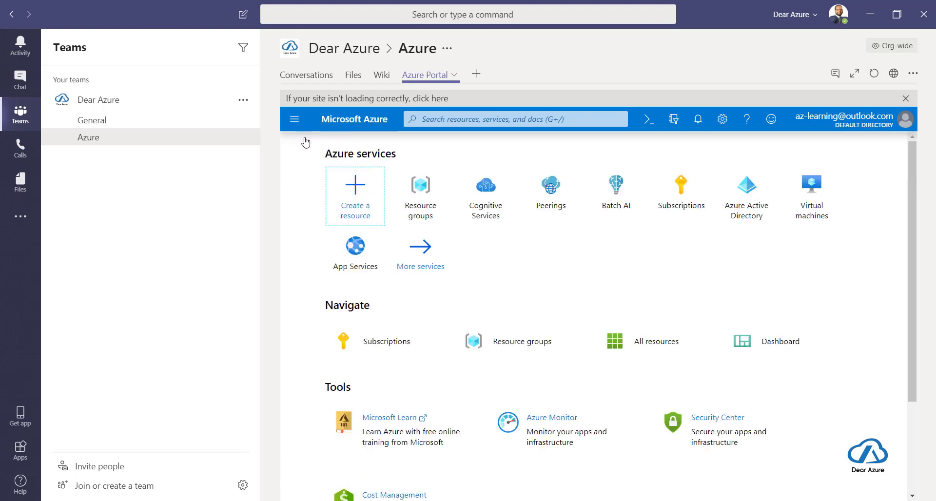
left_click(513, 353)
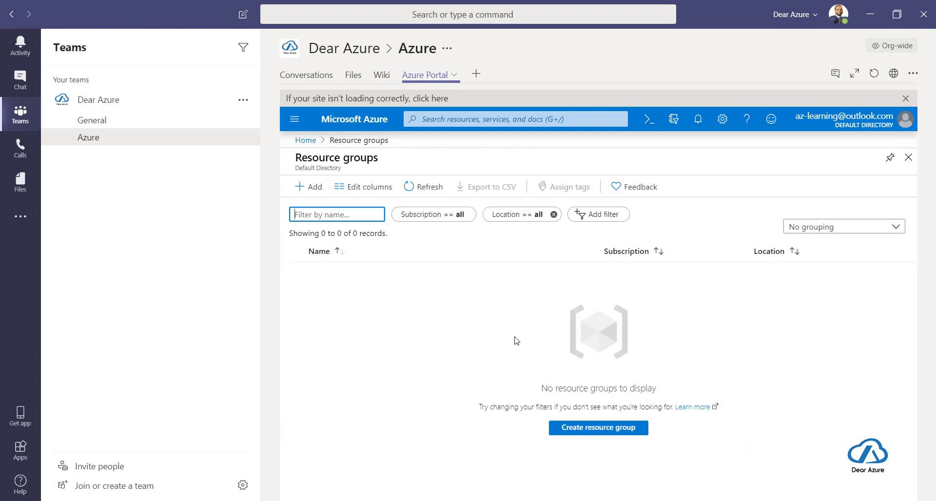
left_click(619, 432)
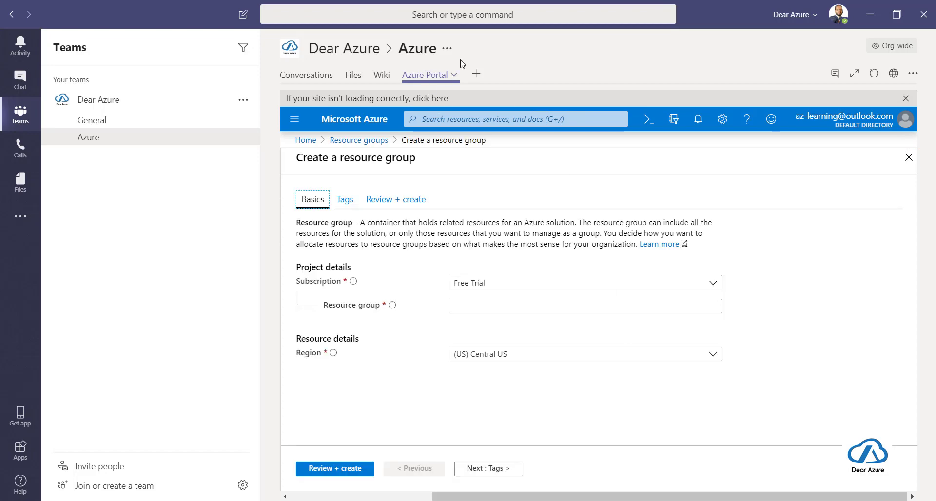
- Visit the channel's conversations, return to the Azure Portal tab and check the portal notifications
left_click(303, 78)
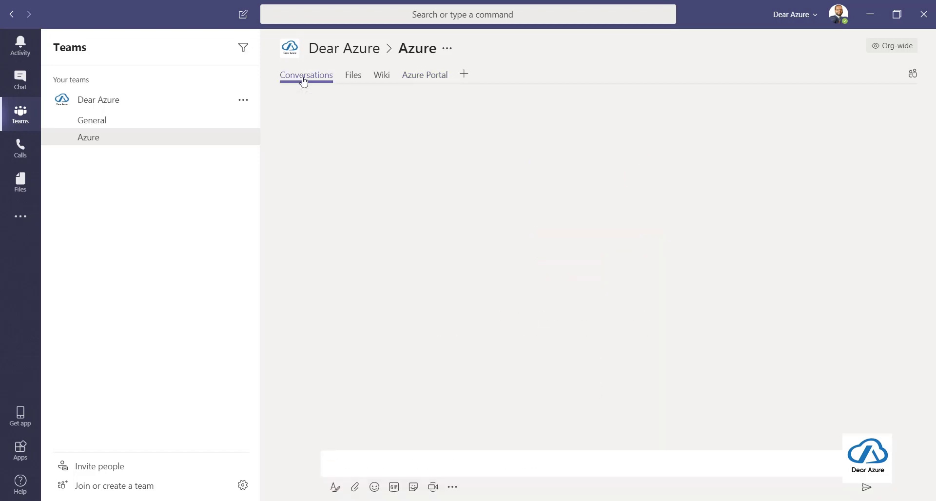
left_click(433, 78)
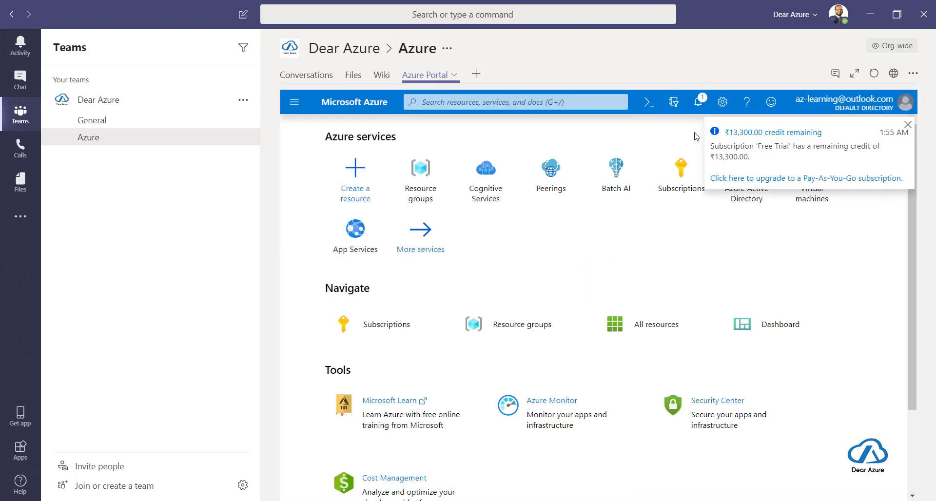
left_click(696, 121)
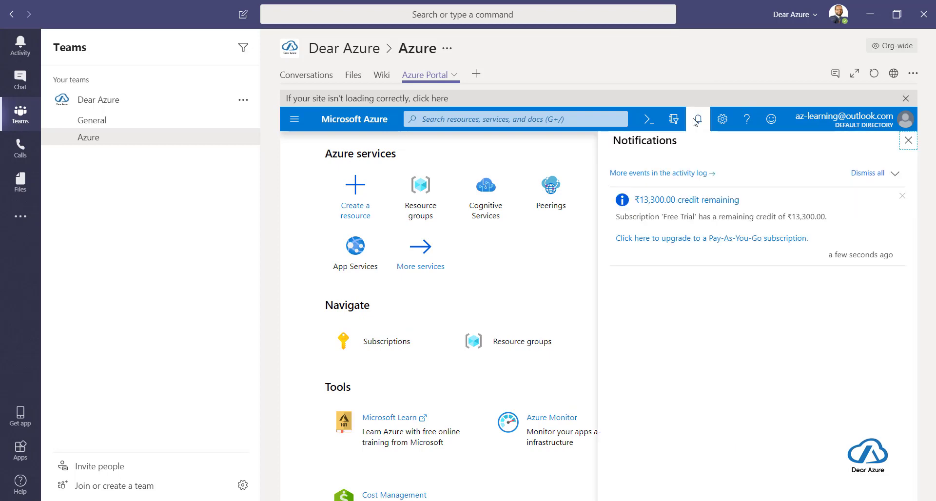
left_click(696, 122)
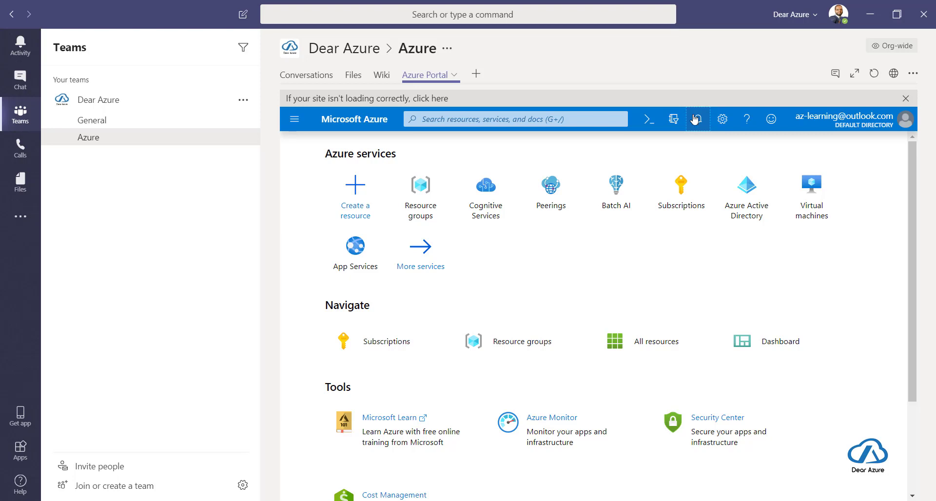
- Rename the Azure Portal tab as Portal and clear the portal's notification pop-up
left_click(454, 75)
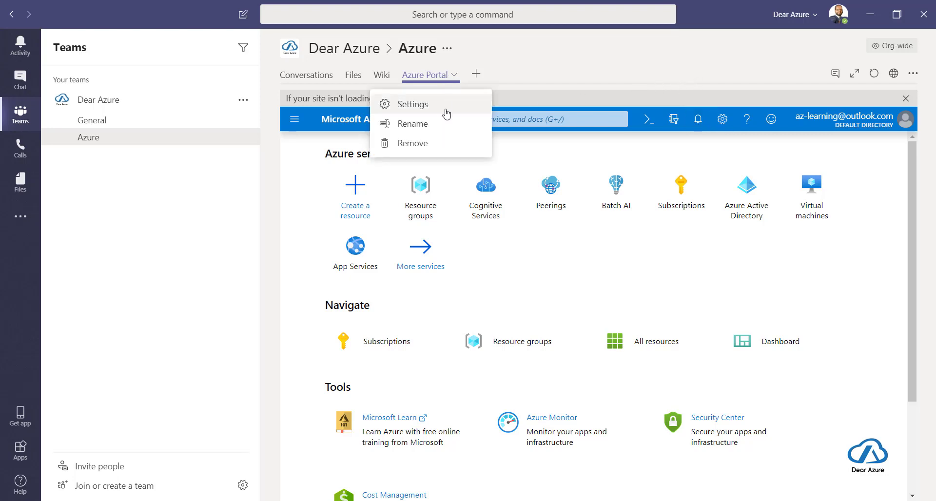
left_click(455, 79)
left_click(455, 79)
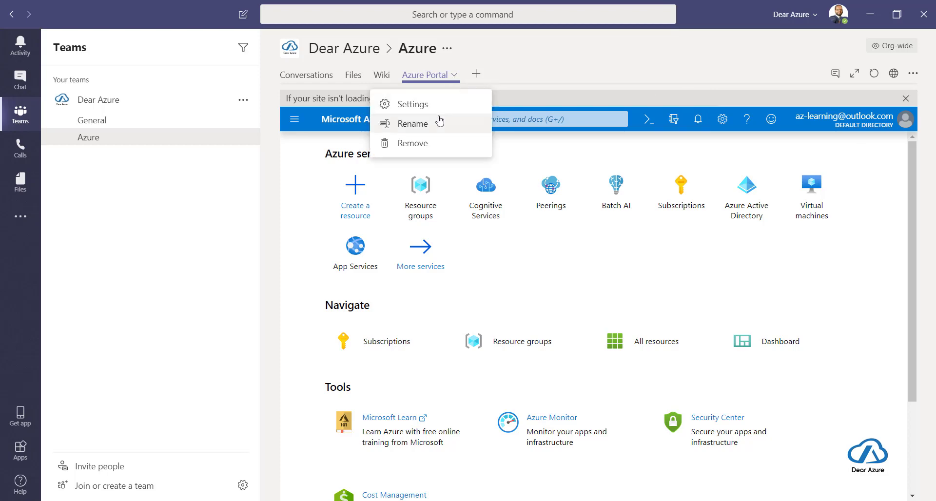
left_click(439, 121)
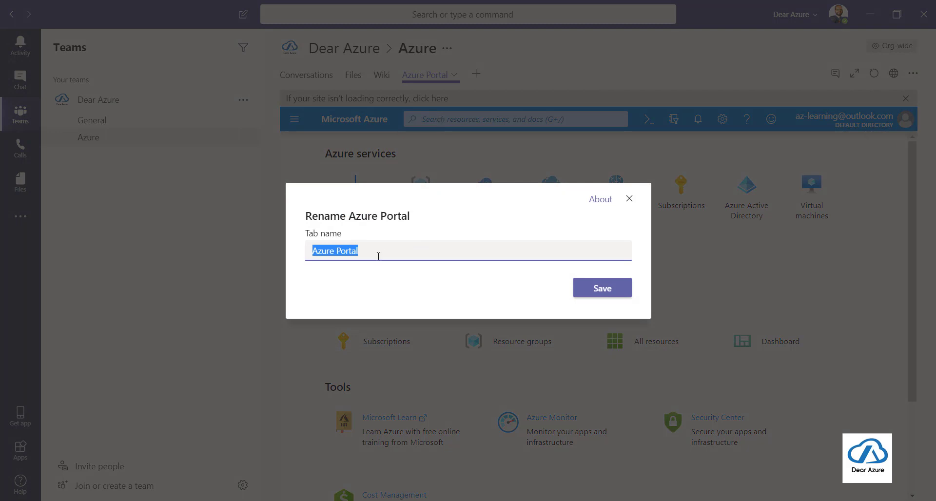
left_click(379, 256)
key("BackSpace")
key("BackSpace")
key("BackSpace")
key("BackSpace")
key("BackSpace")
key("BackSpace")
key("BackSpace")
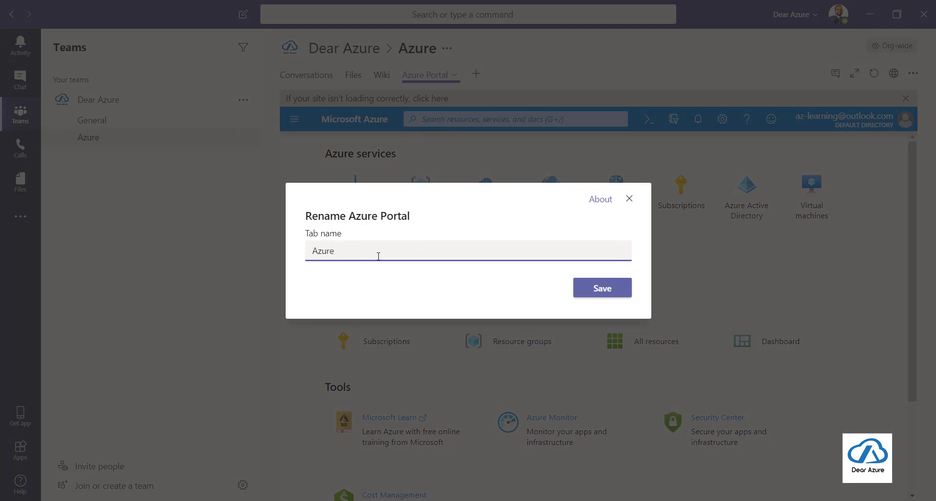
key("BackSpace")
key("BackSpace")
key("BackSpace")
key("BackSpace")
key("BackSpace")
type("Por")
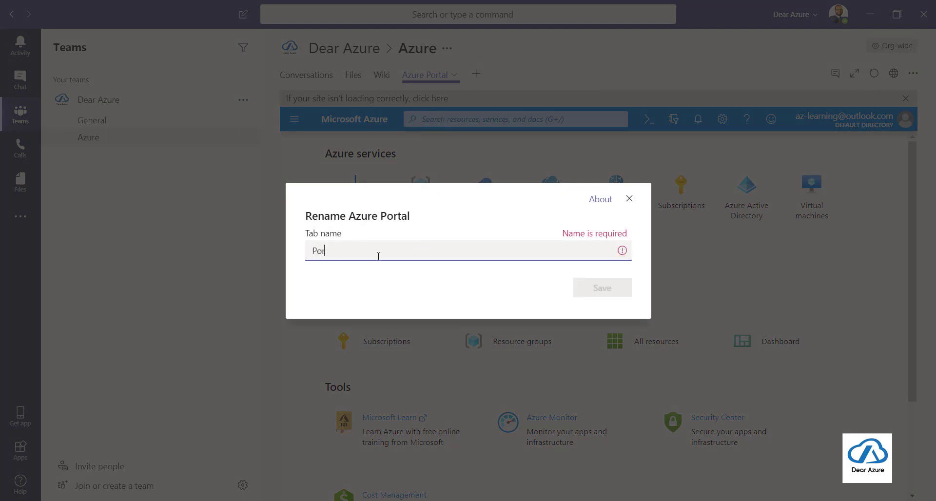
type("tal")
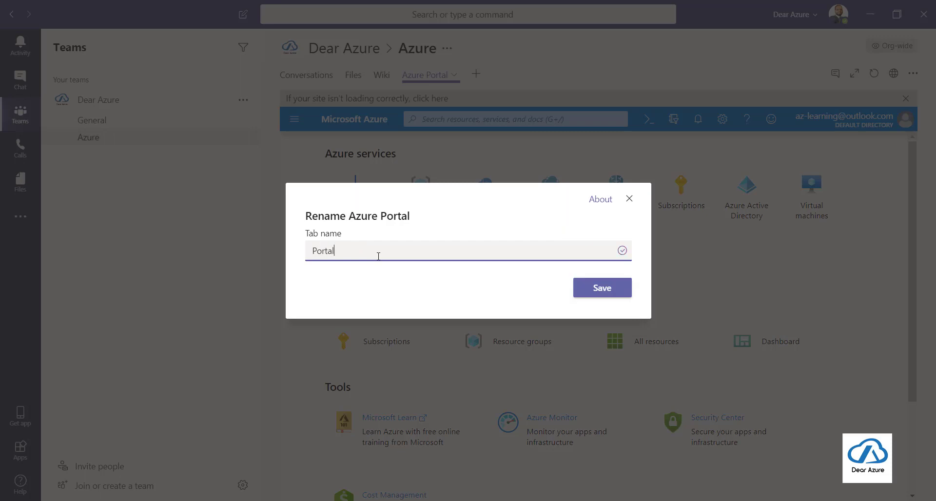
left_click(601, 289)
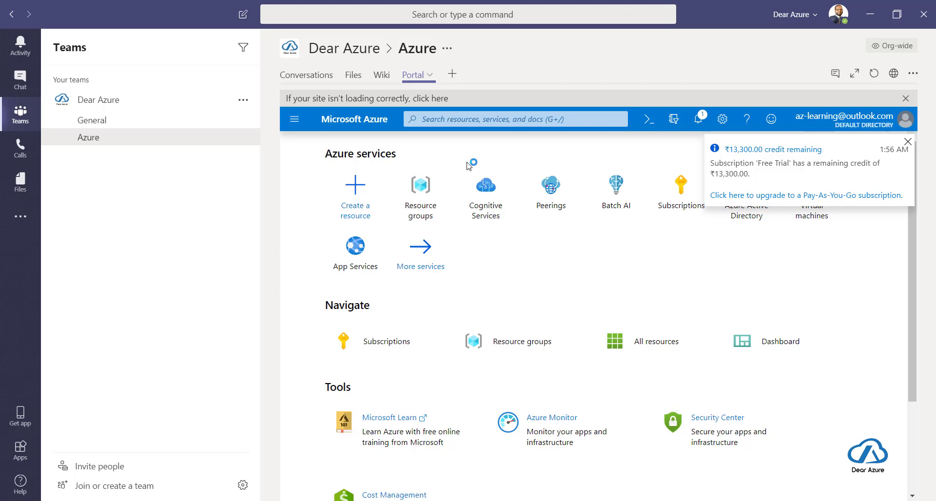
left_click(702, 123)
left_click(701, 122)
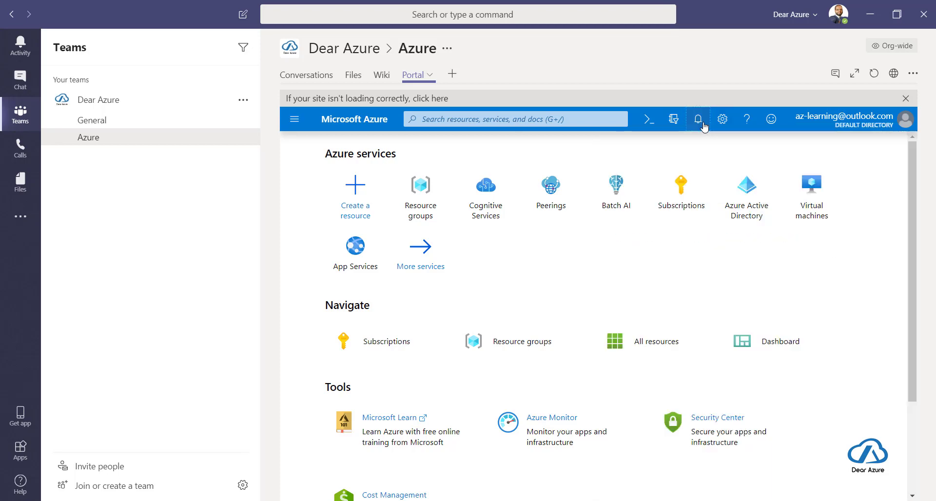